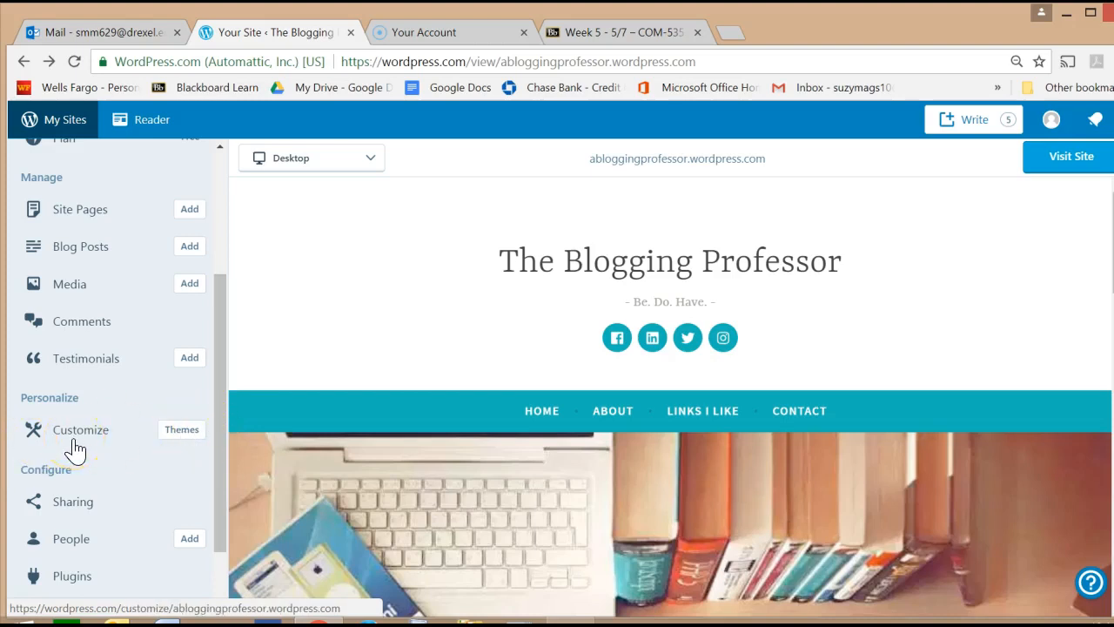
- Open the site customizer and review the Site Identity settings for the logo, title and tagline
click(291, 360)
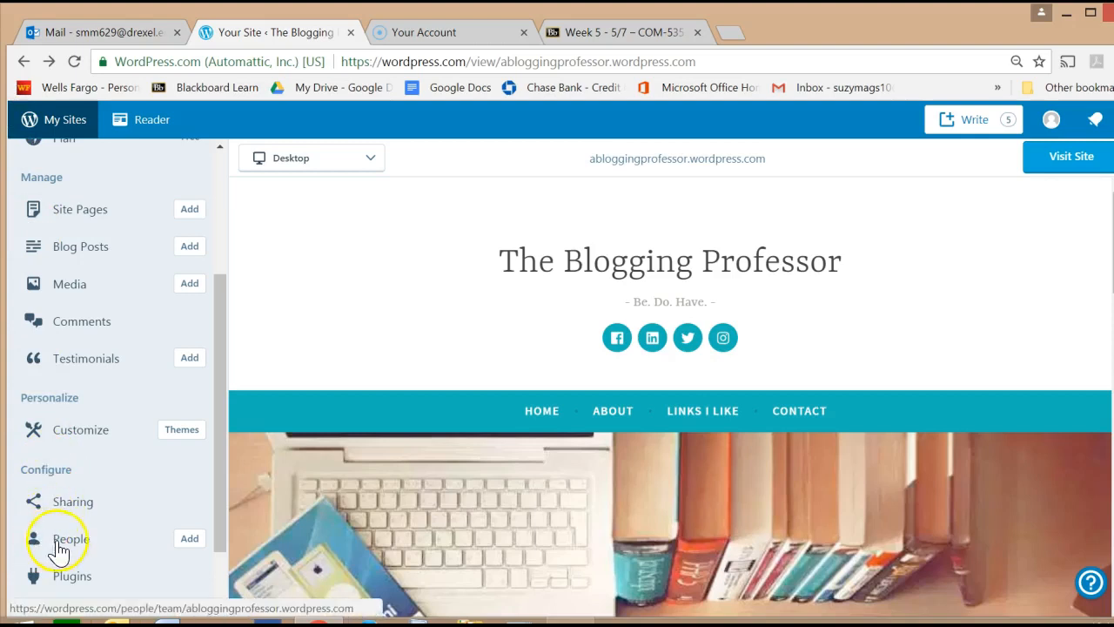
click(80, 429)
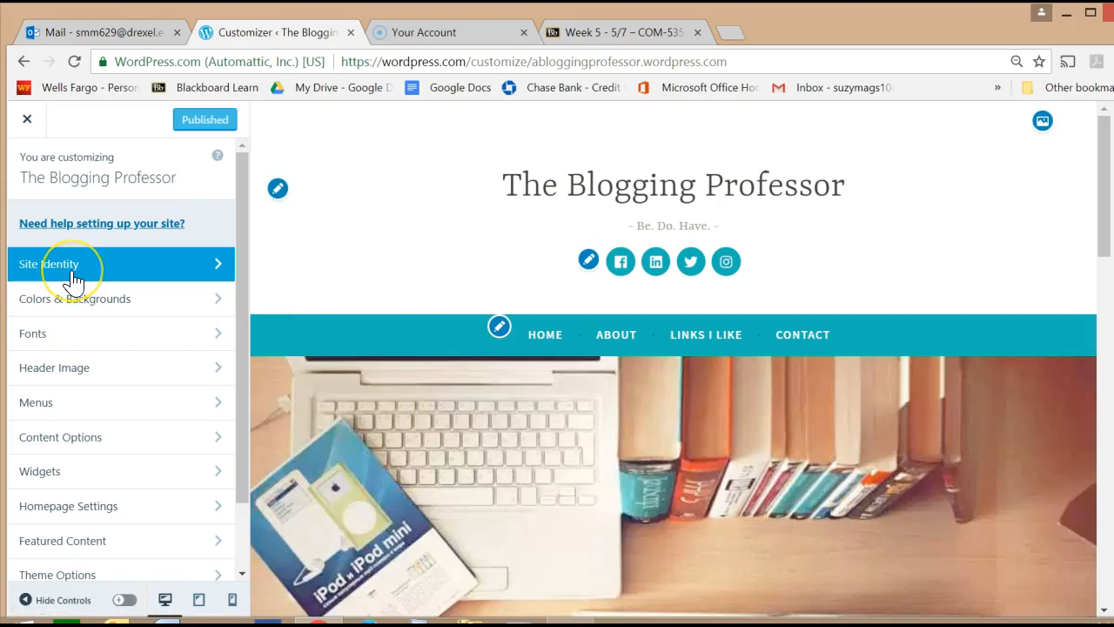
click(73, 275)
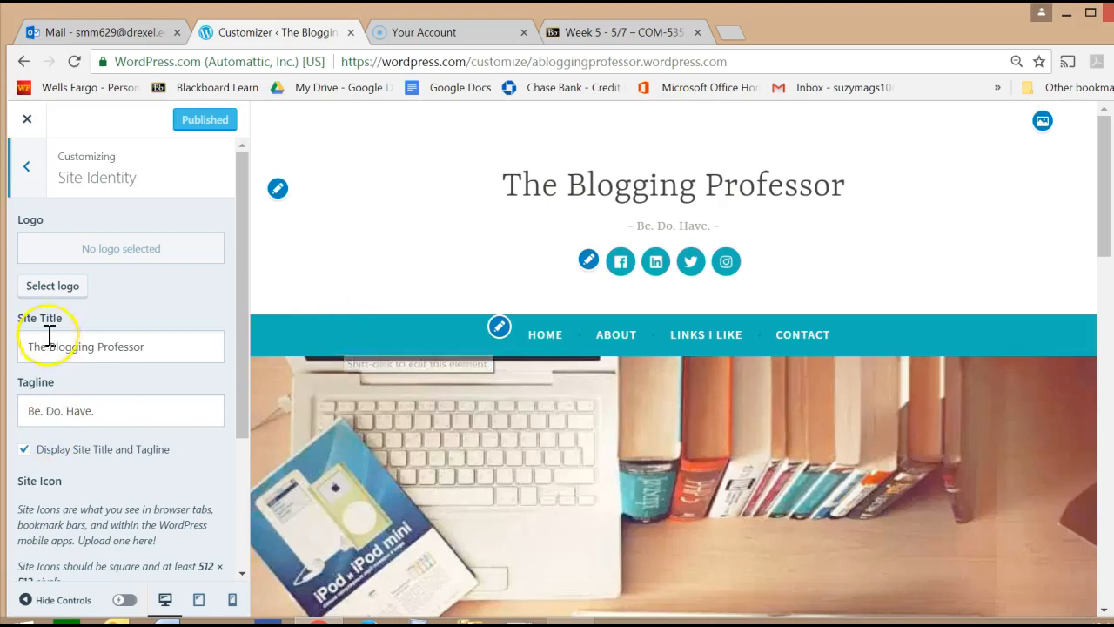
drag(247, 321, 240, 294)
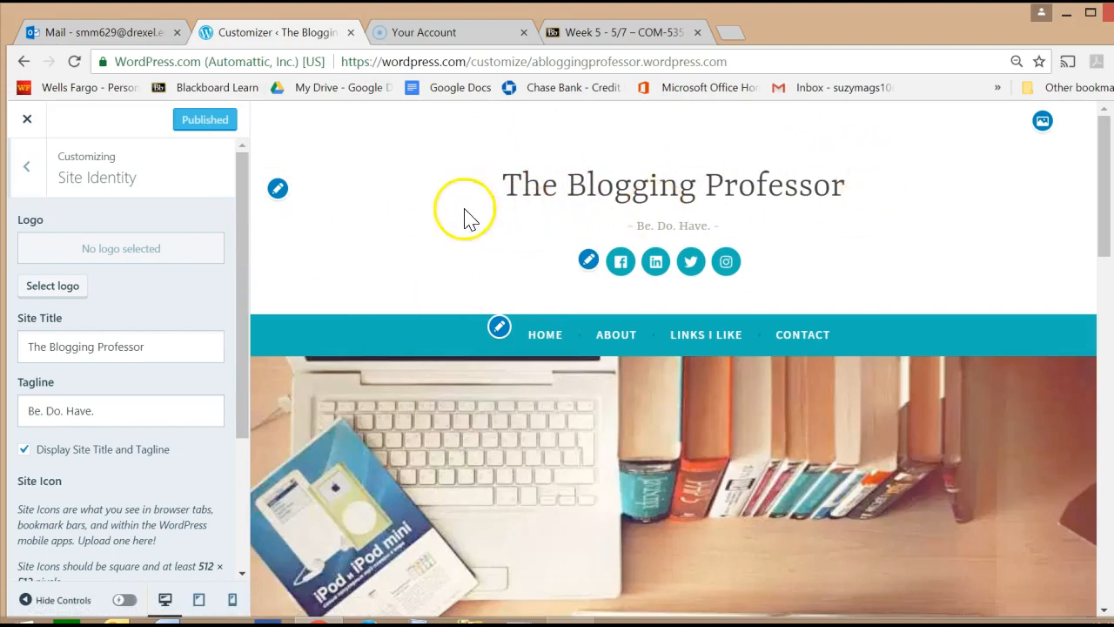
click(26, 167)
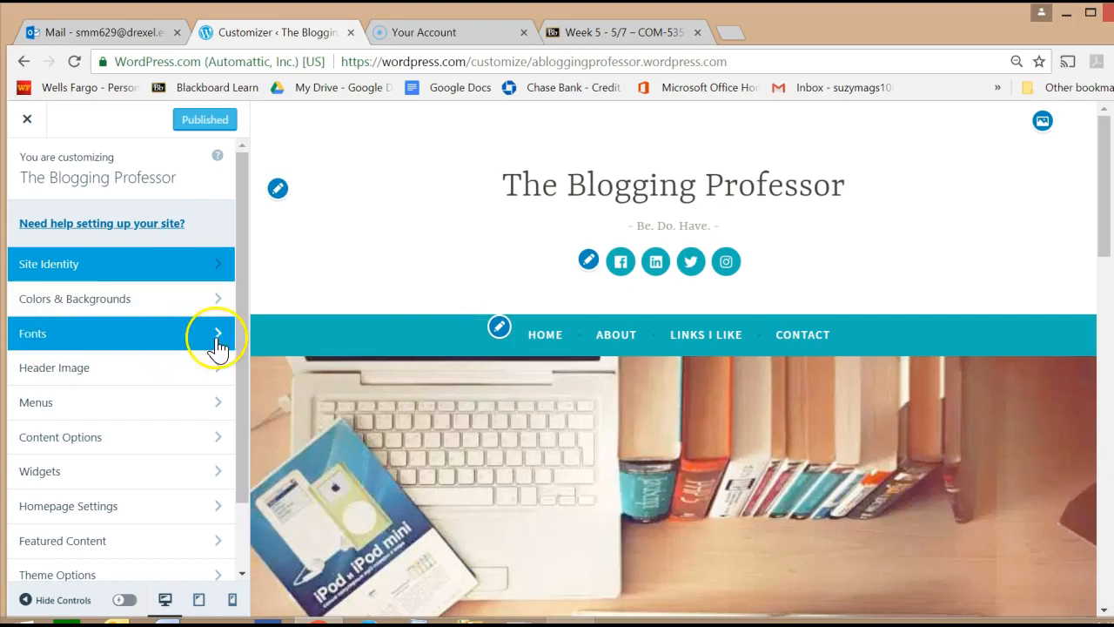
- Try the suggested blurred city-lights photo as the site's header image and leave the customizer without publishing it
click(93, 381)
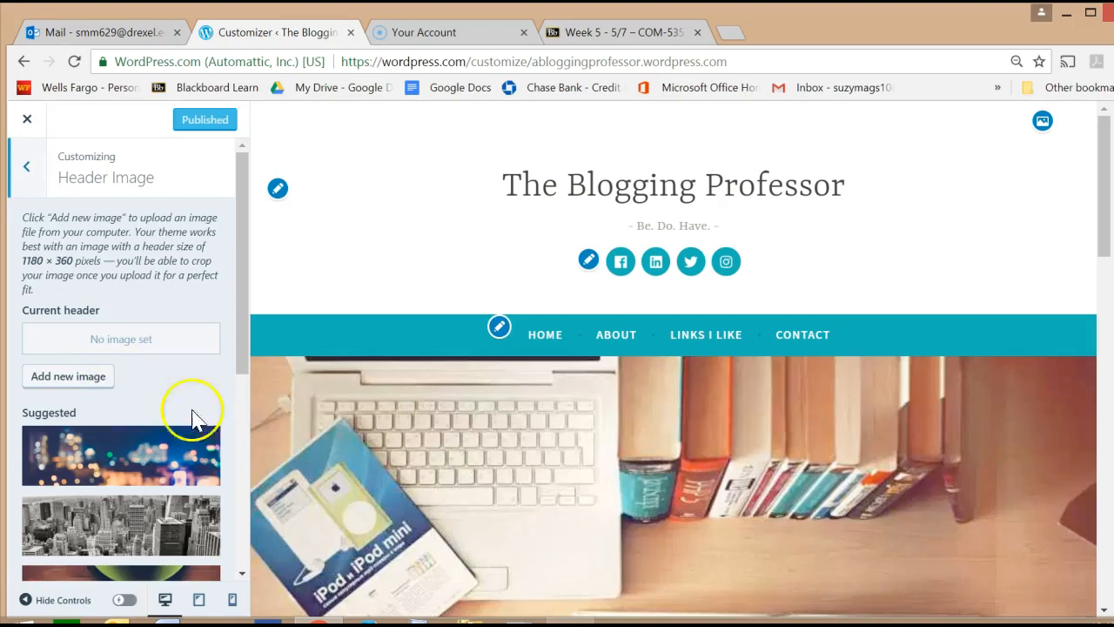
click(91, 467)
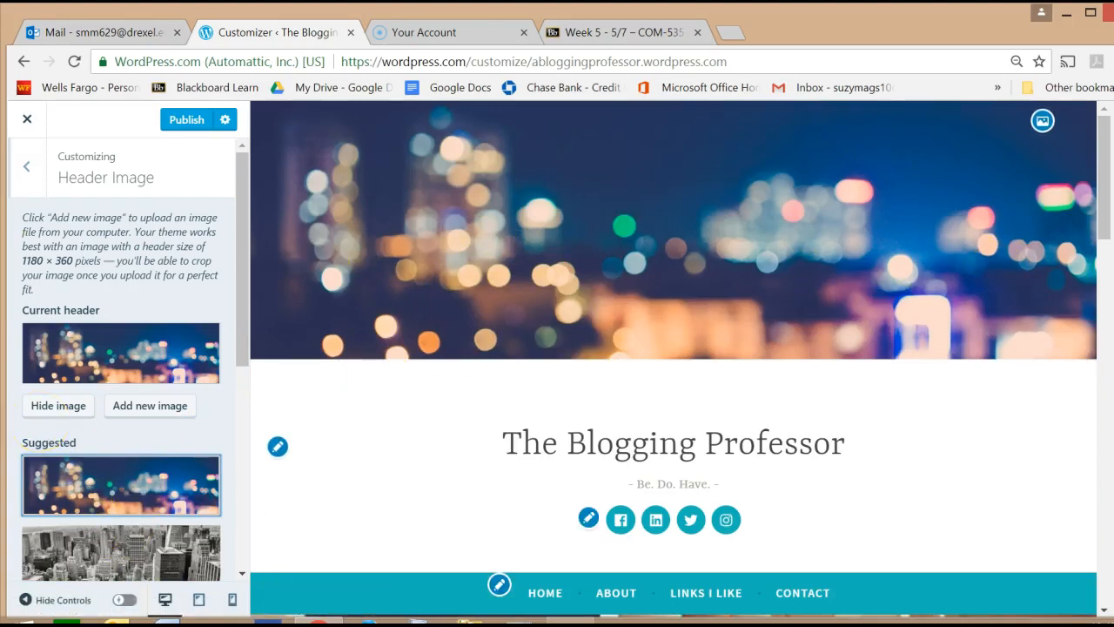
click(1104, 148)
mouse_move(1105, 147)
mouse_down()
mouse_move(1112, 375)
mouse_move(1113, 148)
mouse_up()
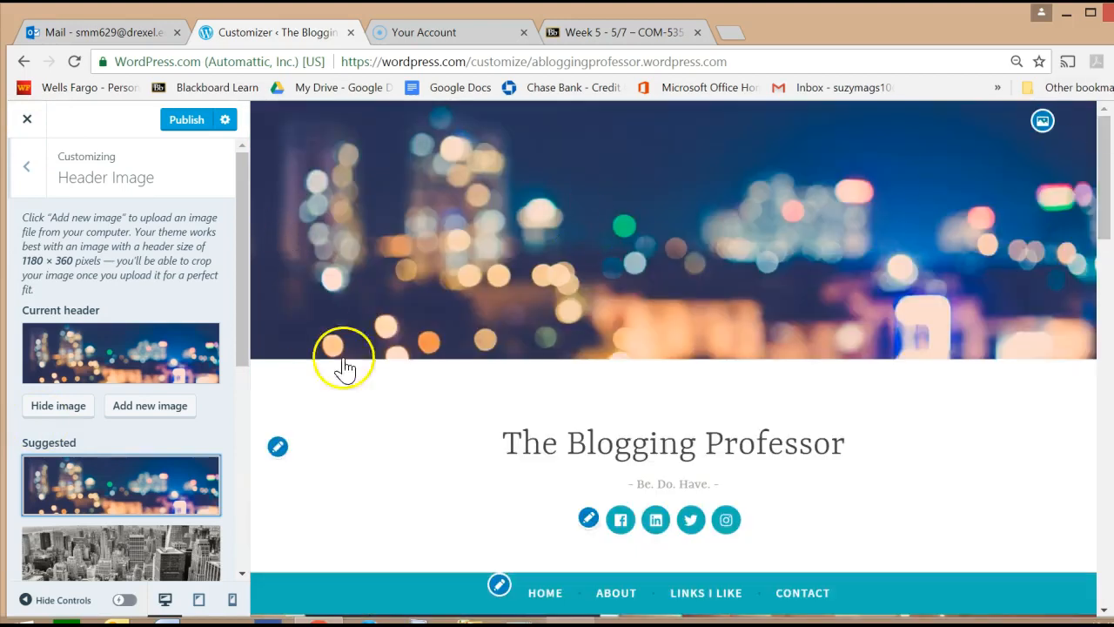
mouse_move(248, 299)
mouse_down()
mouse_move(242, 492)
mouse_move(244, 293)
mouse_up()
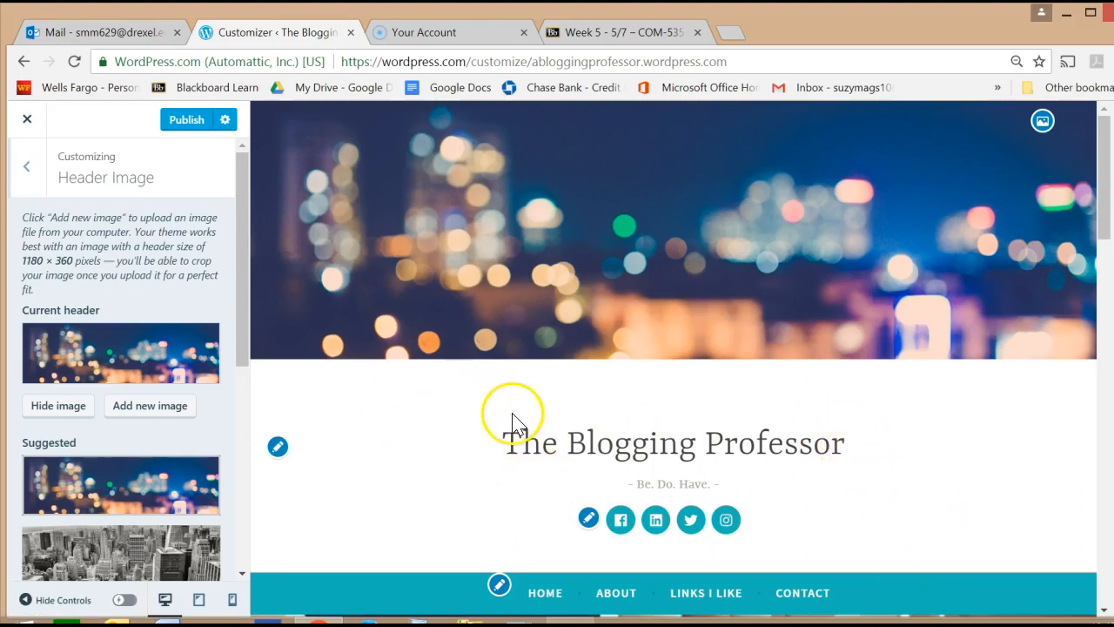
click(31, 126)
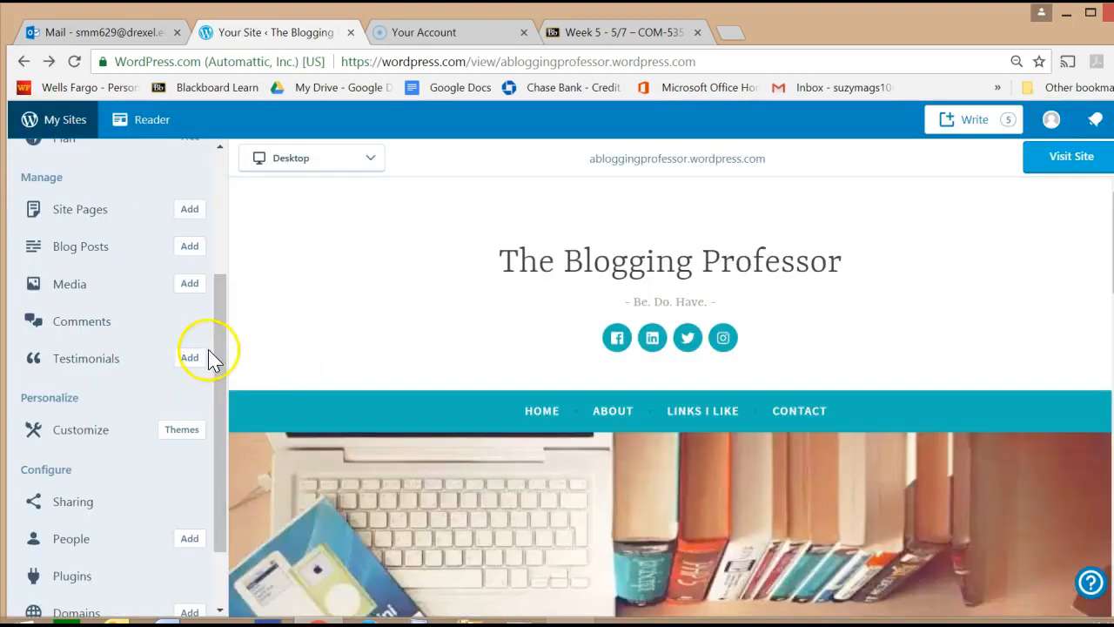
click(223, 347)
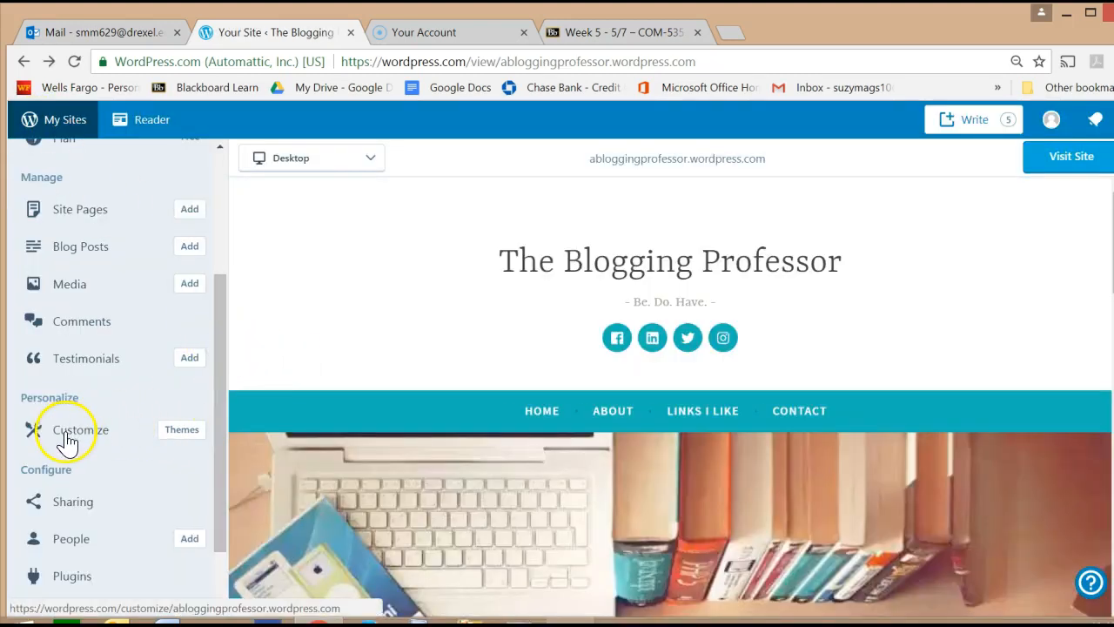
click(203, 434)
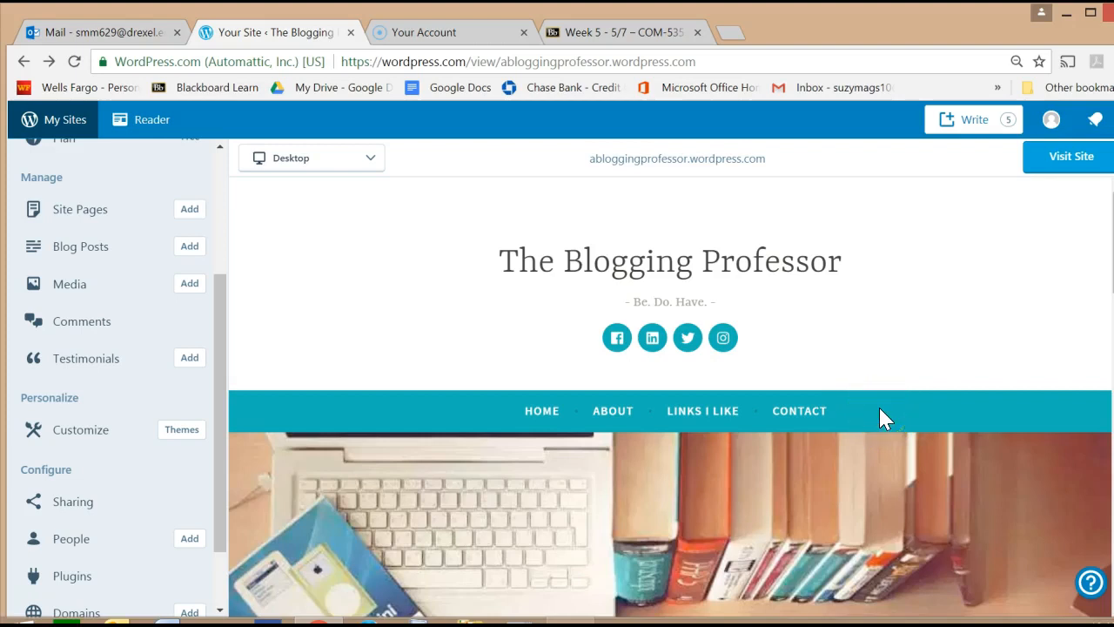
- Move the published About page to the trash from the list of site pages
click(74, 213)
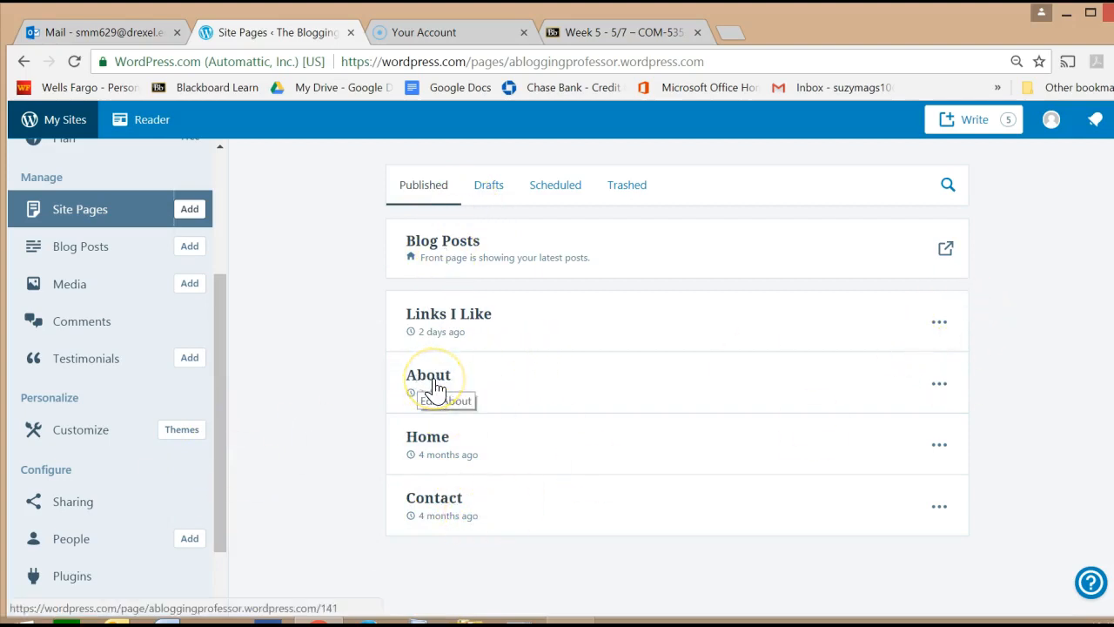
click(940, 384)
click(858, 555)
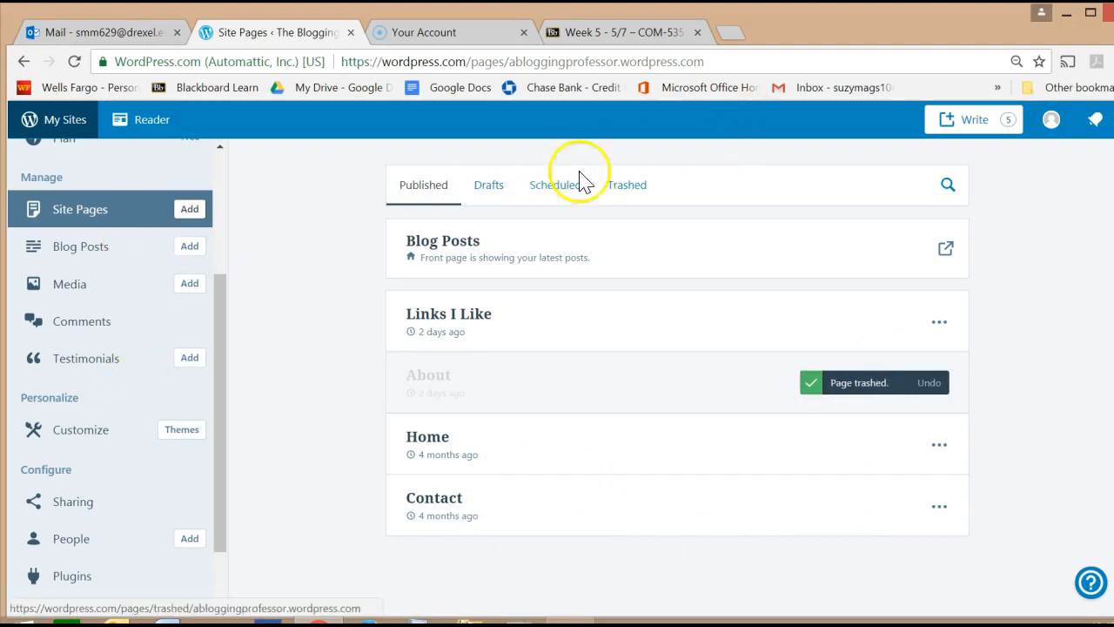
- Create a new page titled About, publish it immediately as public, and return to the list of site pages
click(191, 212)
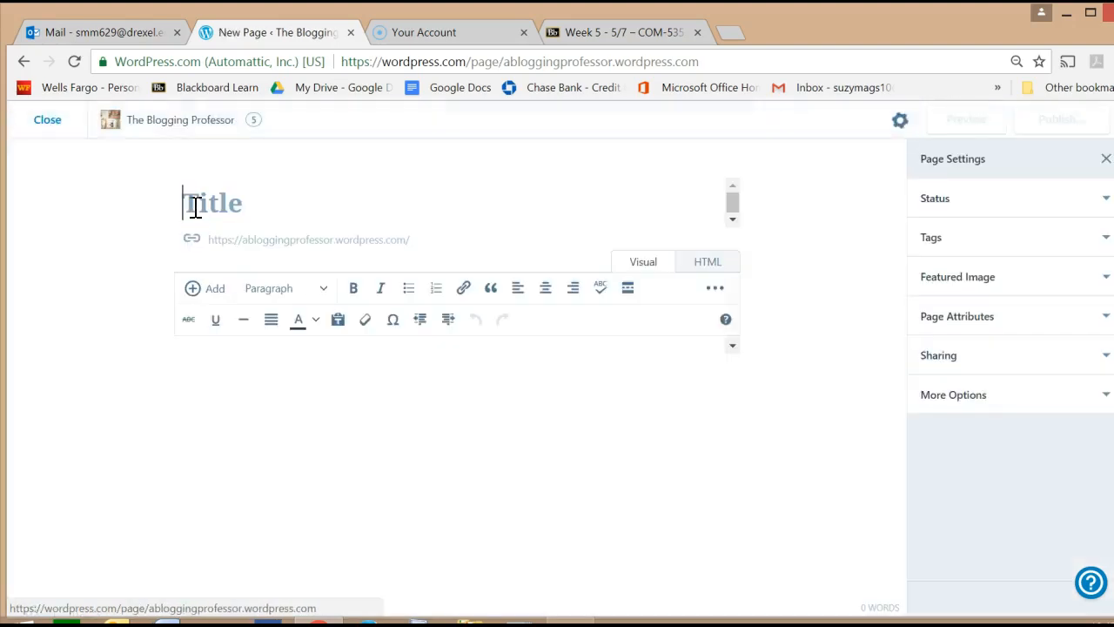
click(173, 210)
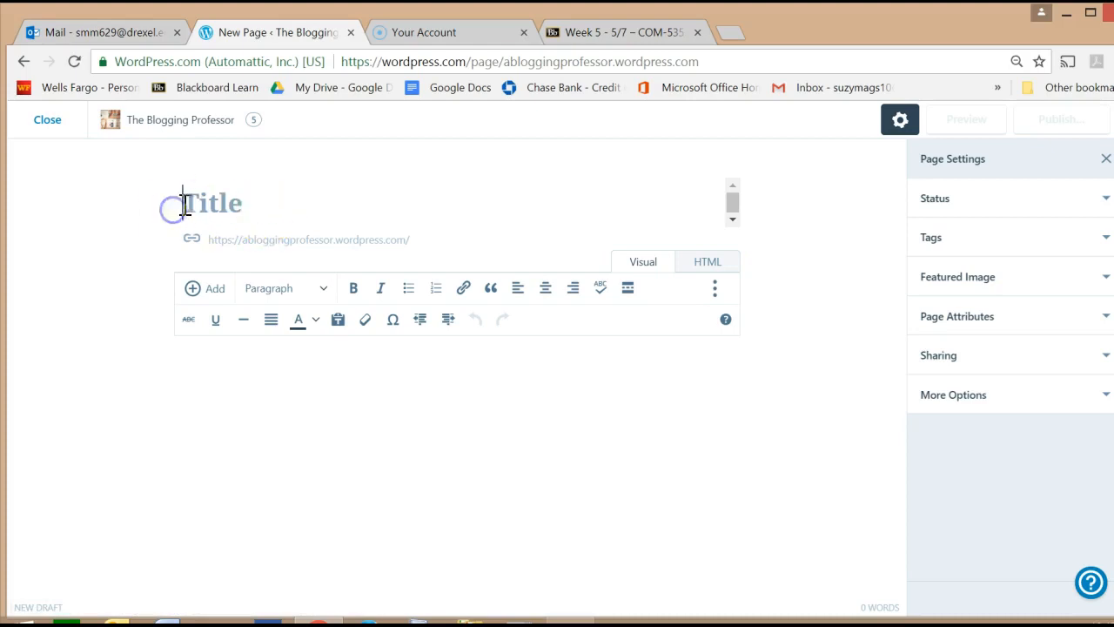
text(A)
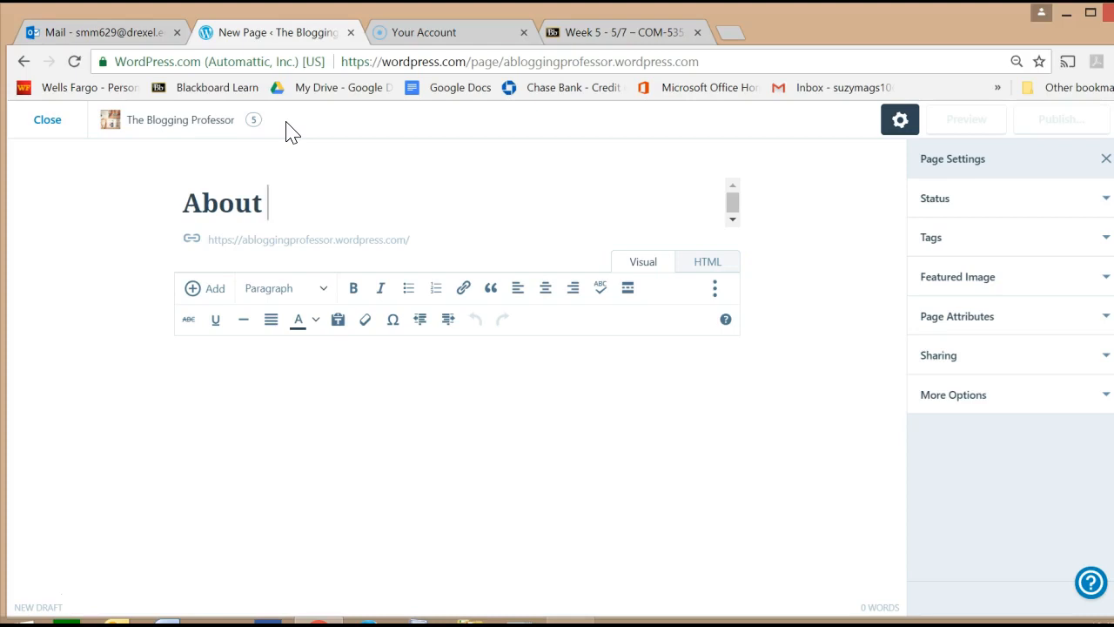
text(bout)
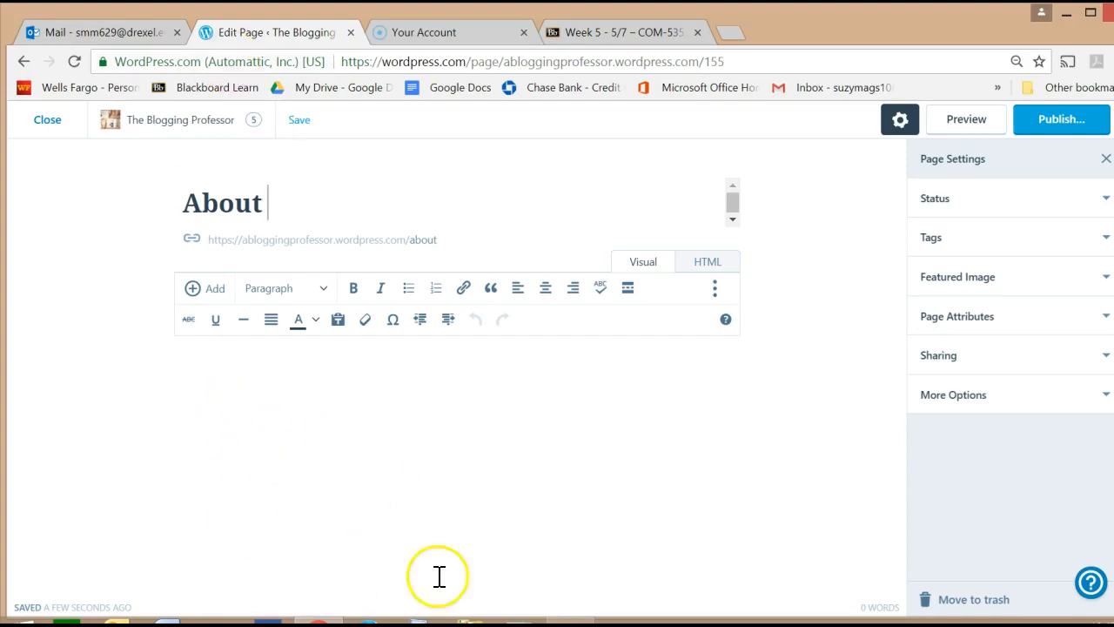
click(1082, 123)
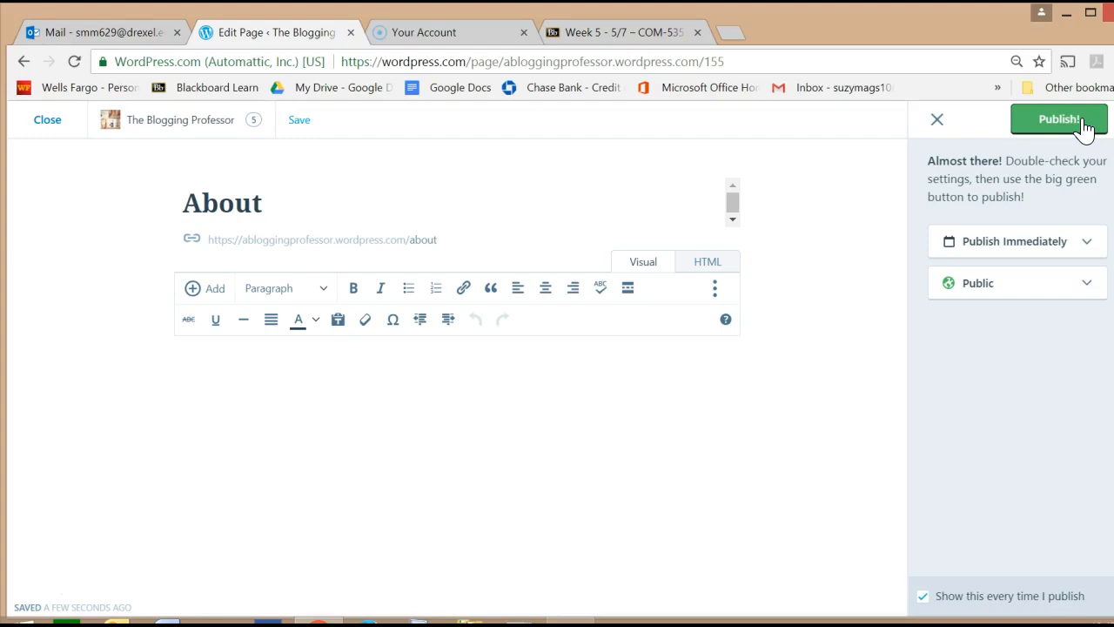
click(1084, 126)
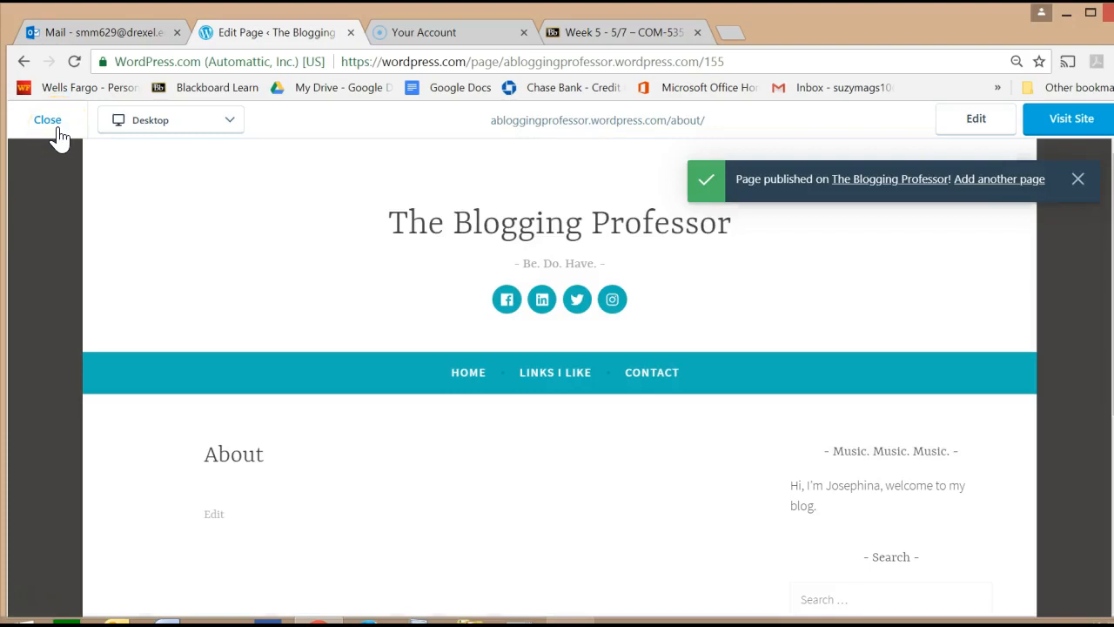
click(50, 122)
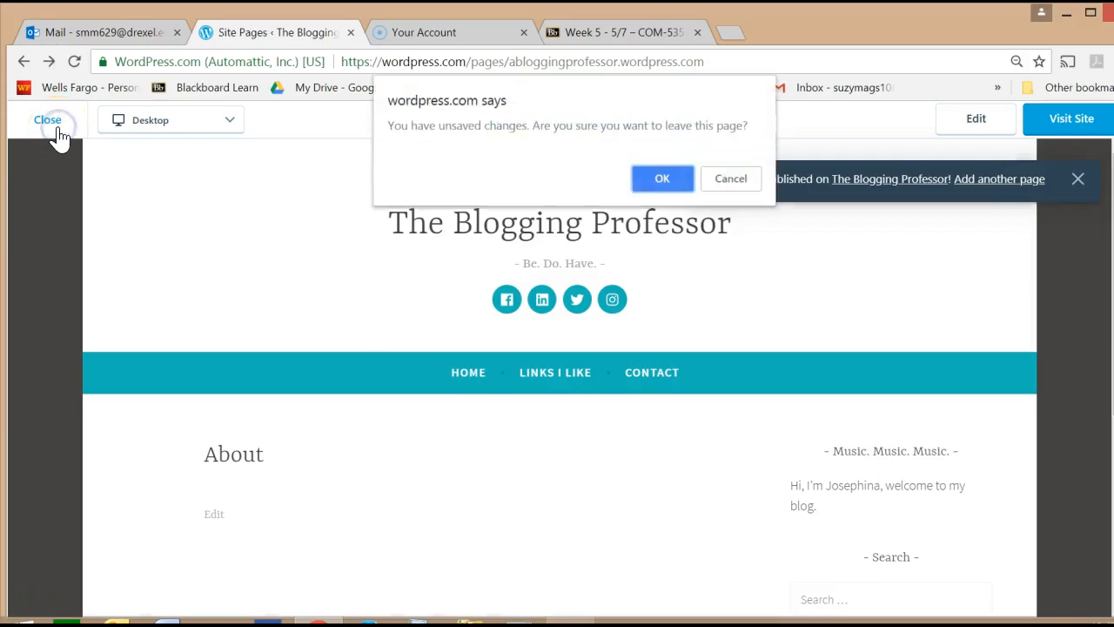
click(663, 180)
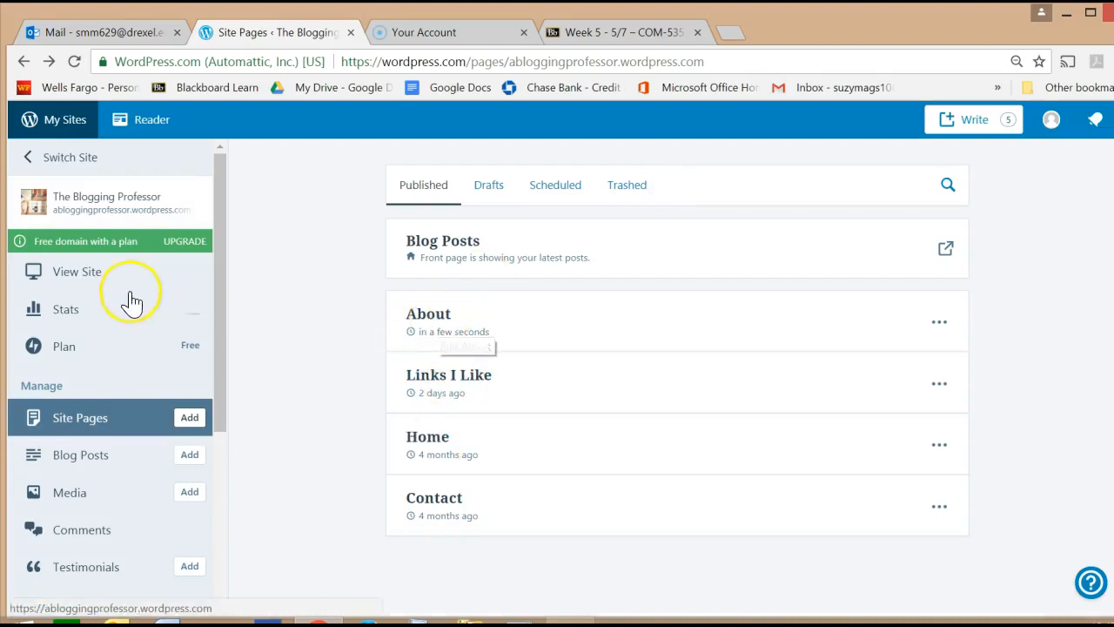
- View the site's navigation bar and open the Primary menu for editing in the site customizer
click(87, 284)
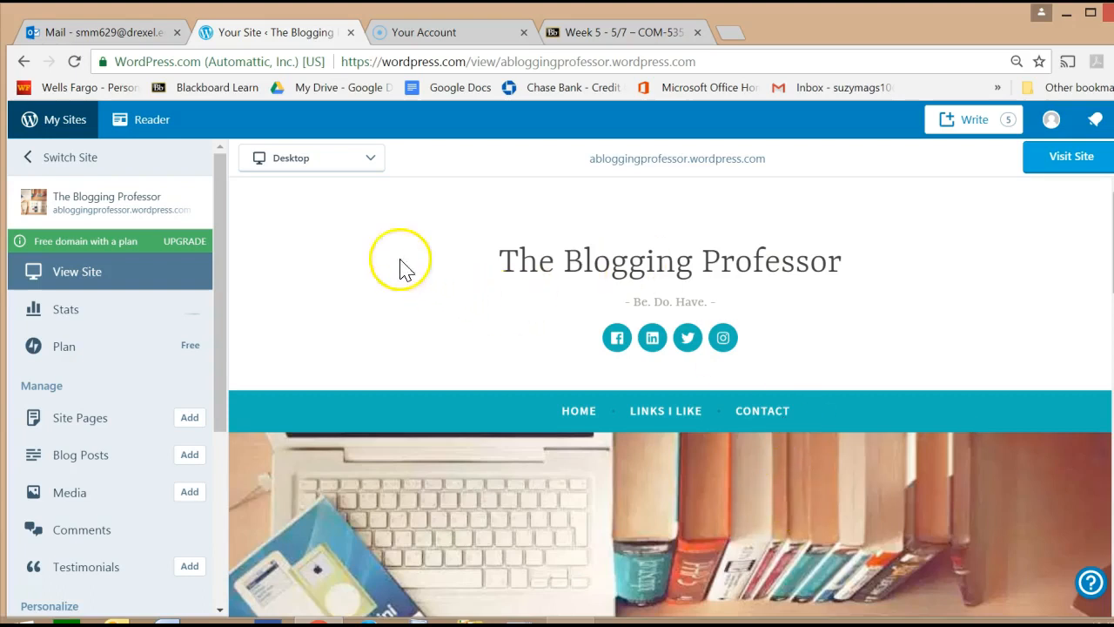
click(219, 261)
drag(220, 261, 241, 375)
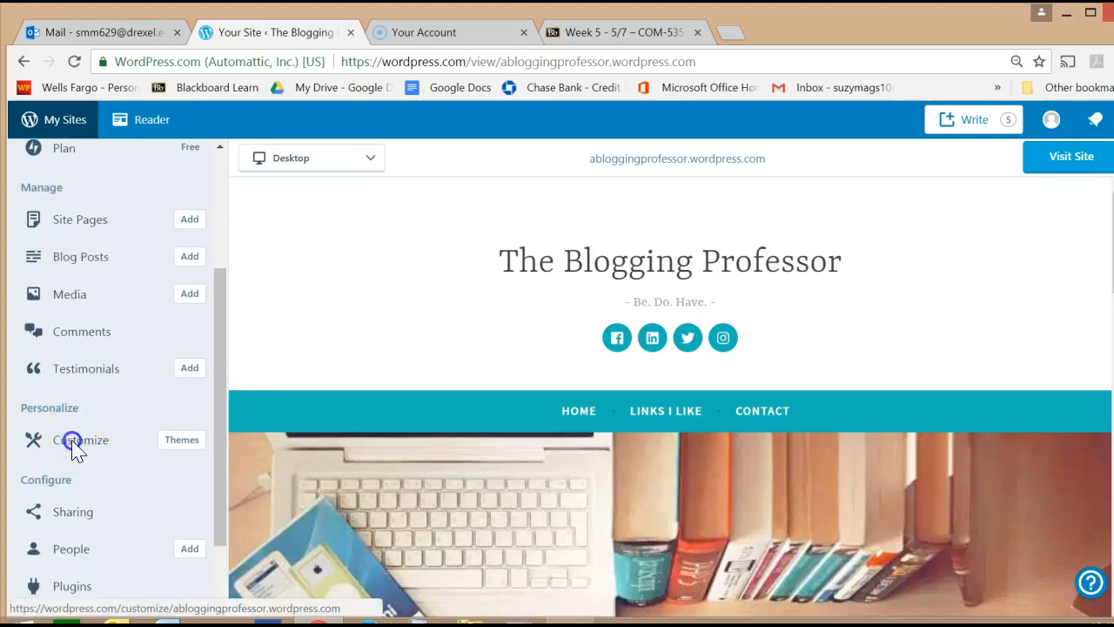
click(74, 444)
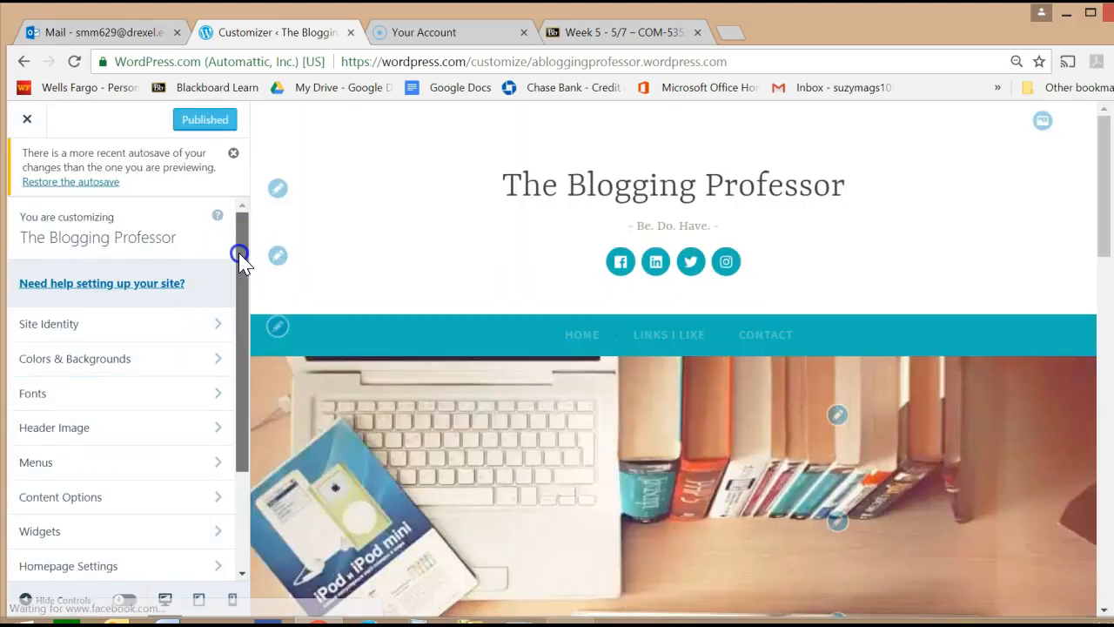
drag(238, 253, 245, 331)
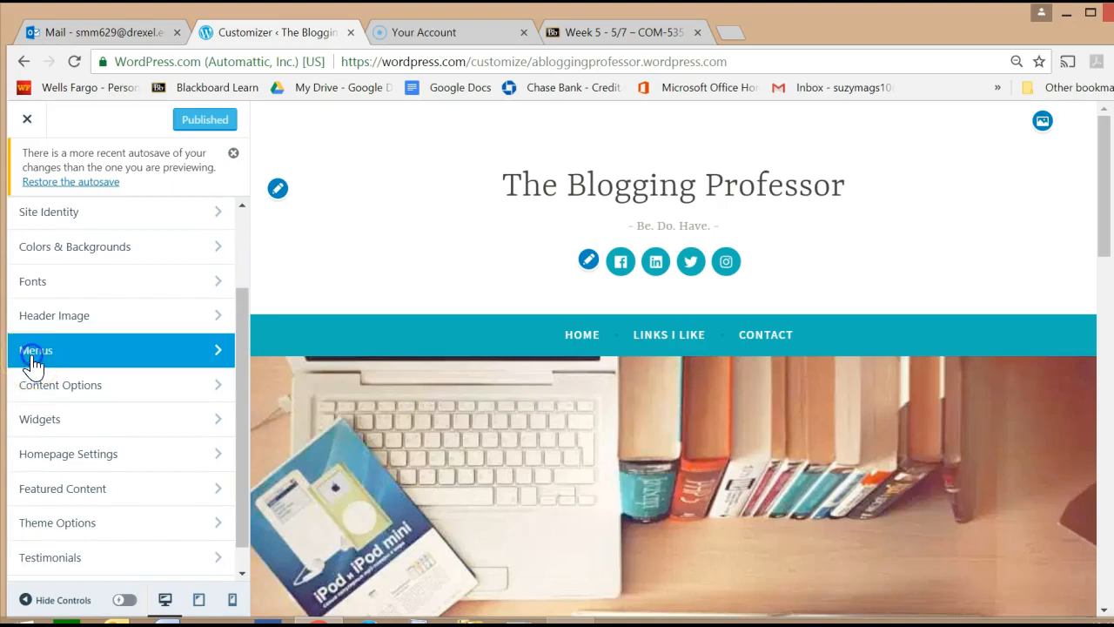
click(31, 366)
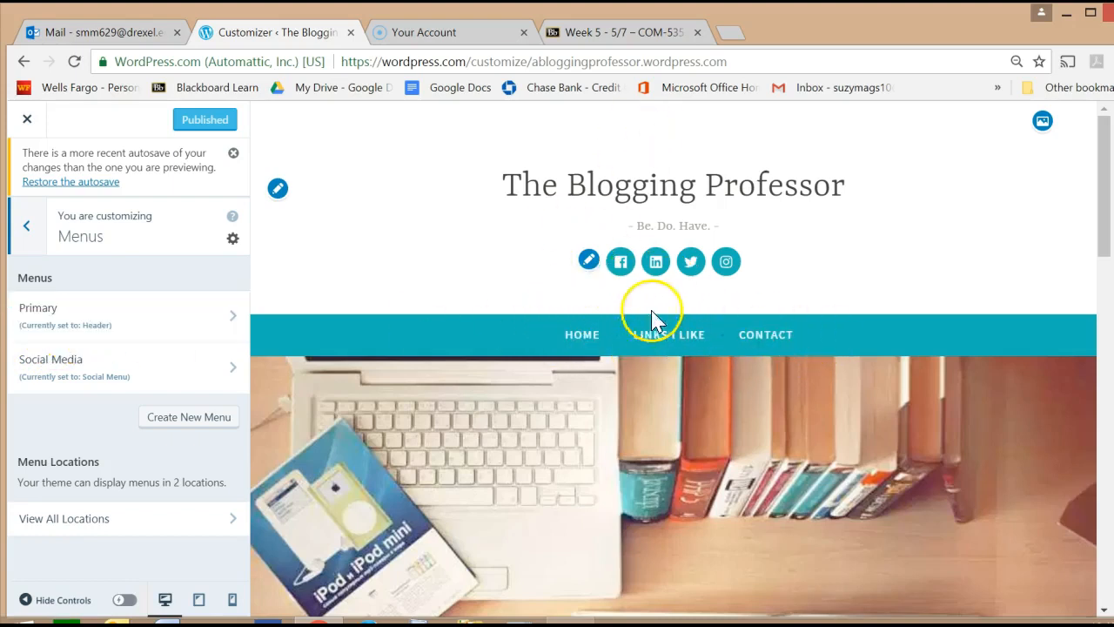
click(65, 315)
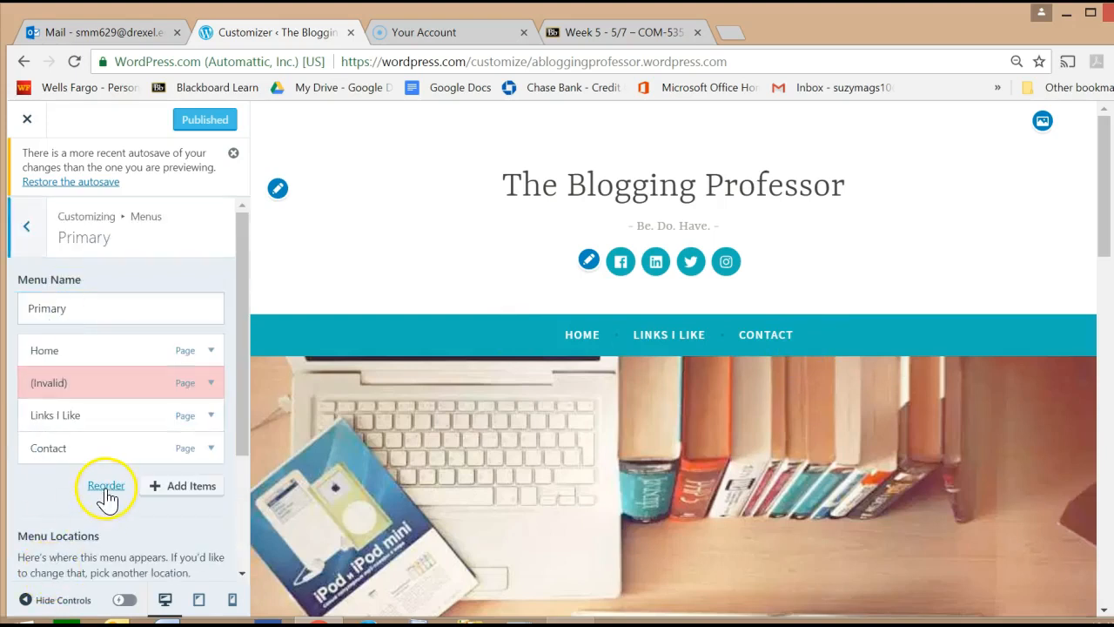
- Replace the invalid entry in the Primary menu with the About page, placed directly after Home
click(176, 491)
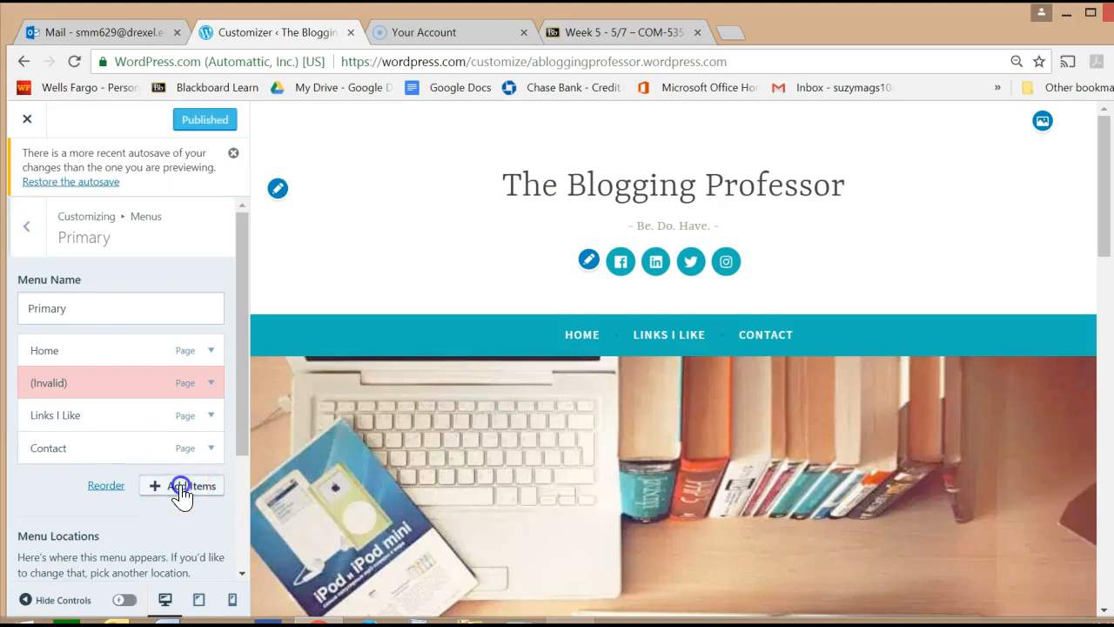
click(180, 492)
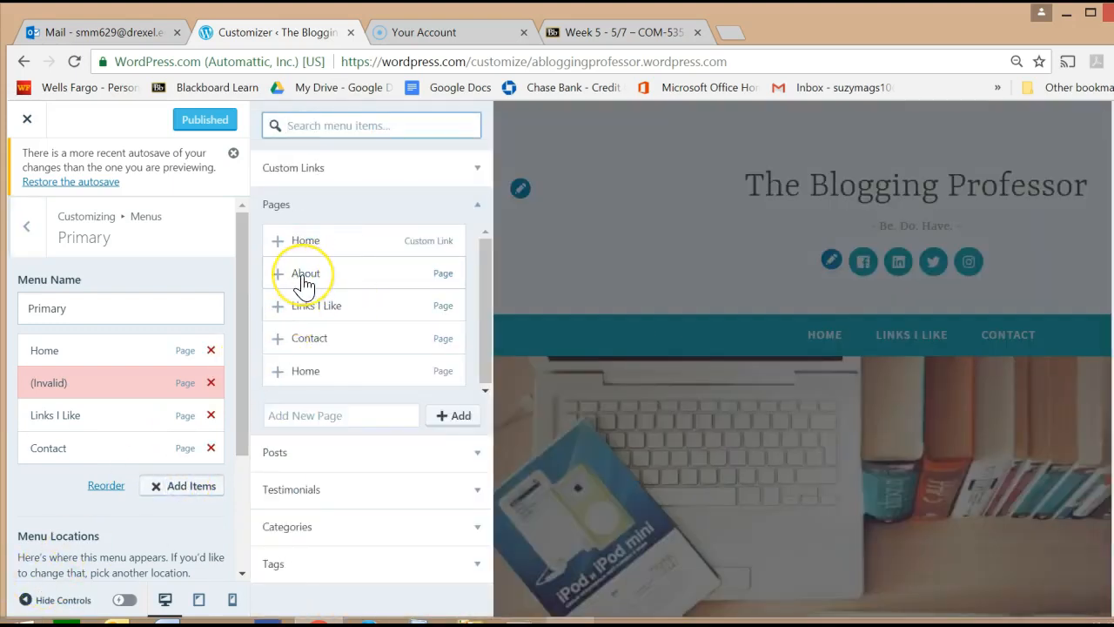
click(210, 382)
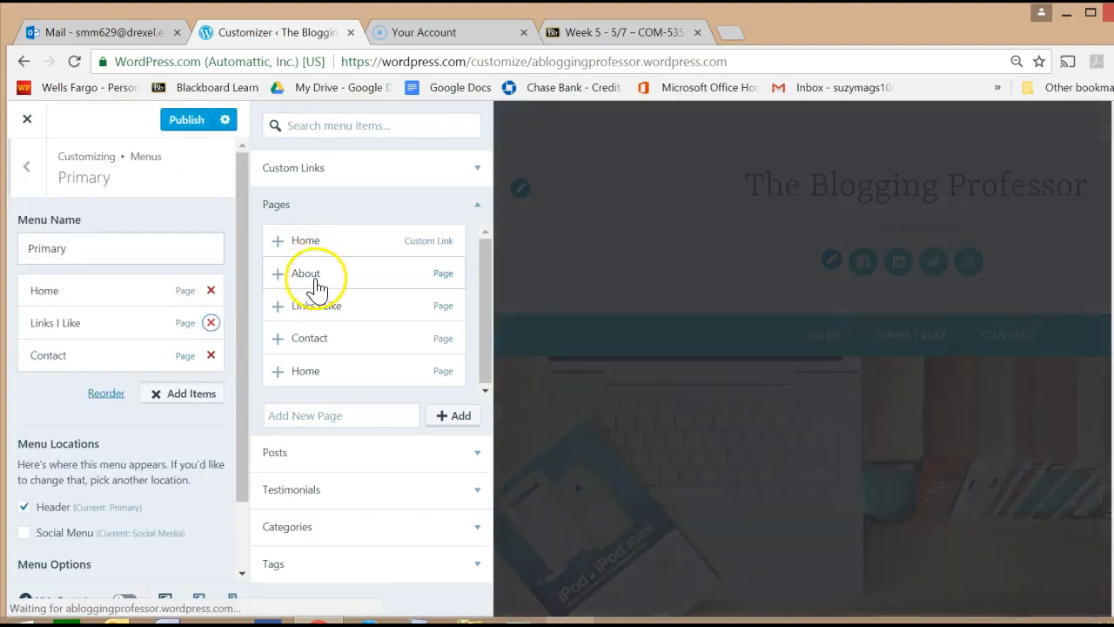
click(314, 275)
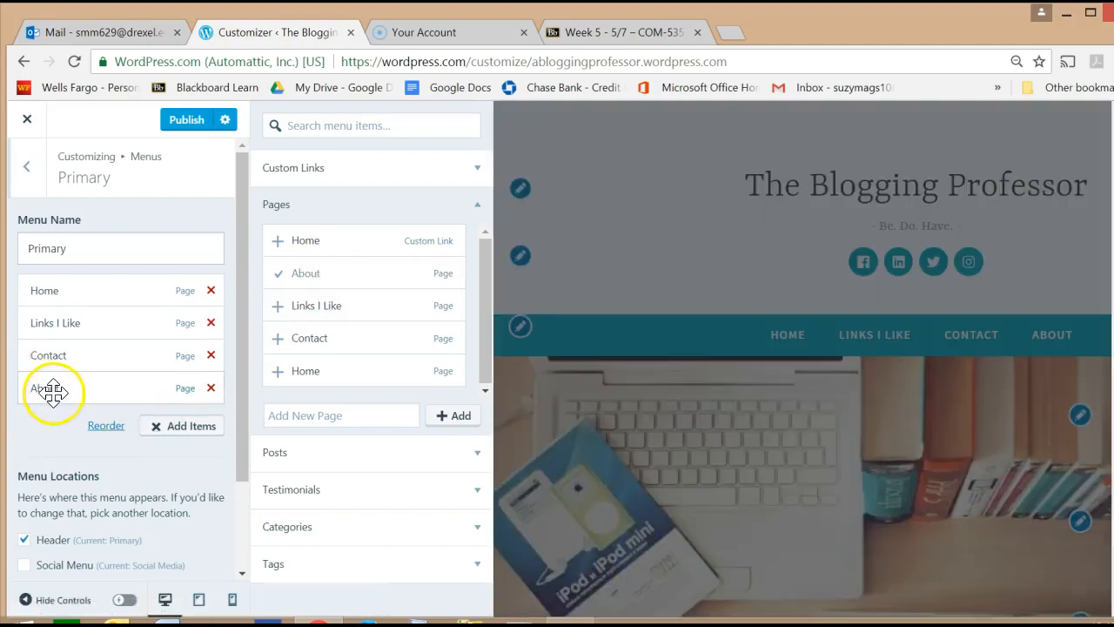
drag(52, 392, 58, 332)
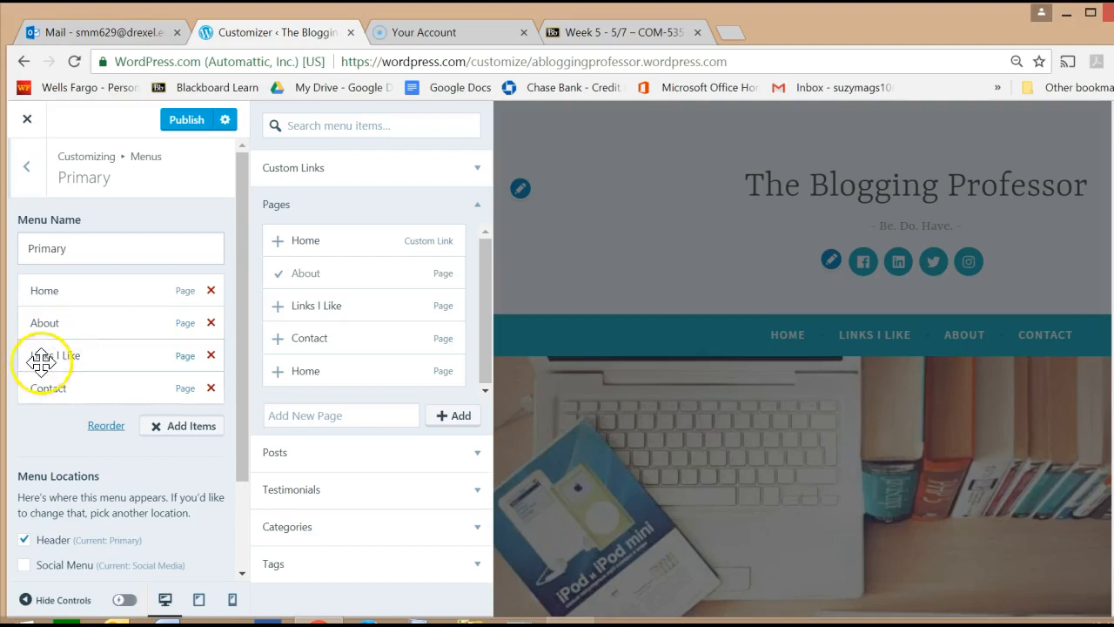
- Replace Links I Like in the Primary menu with a newly created page named Resources, placed directly before Contact
click(210, 356)
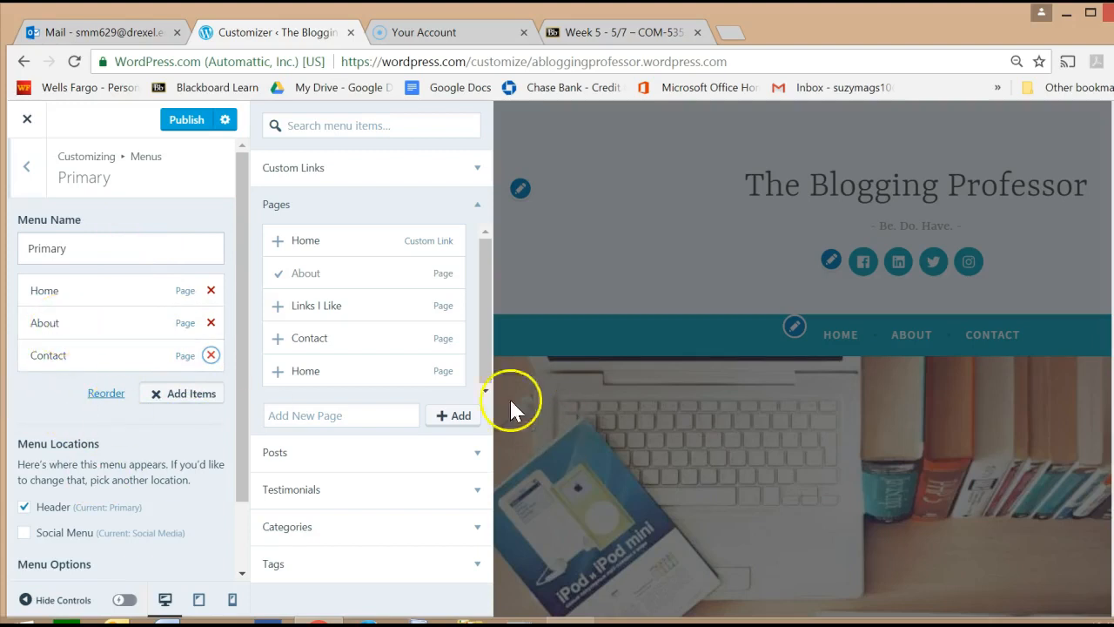
click(361, 416)
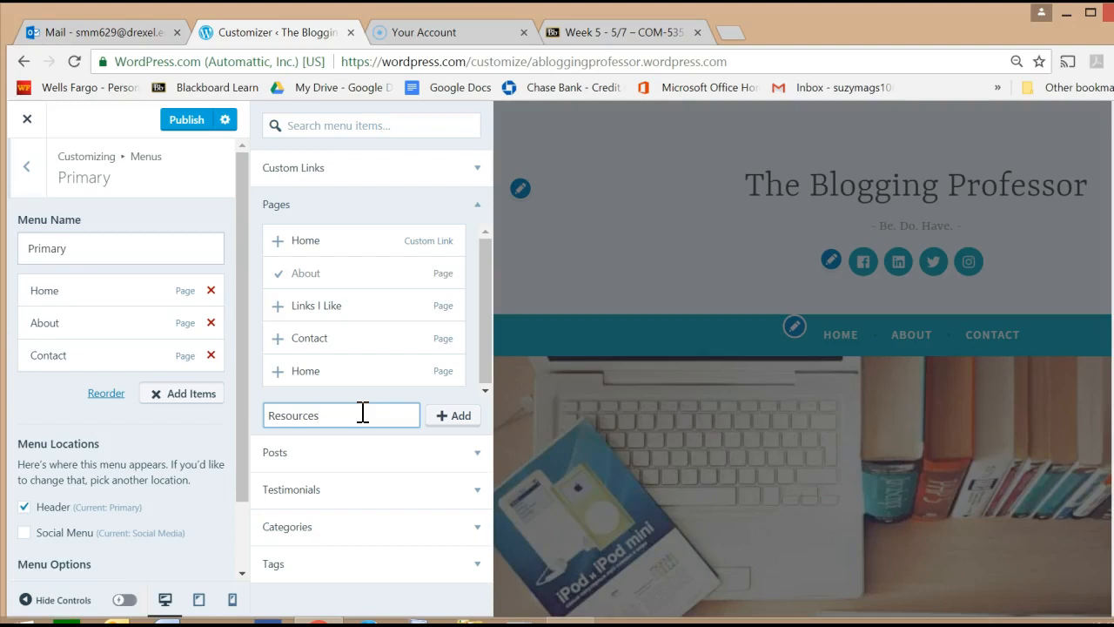
click(453, 418)
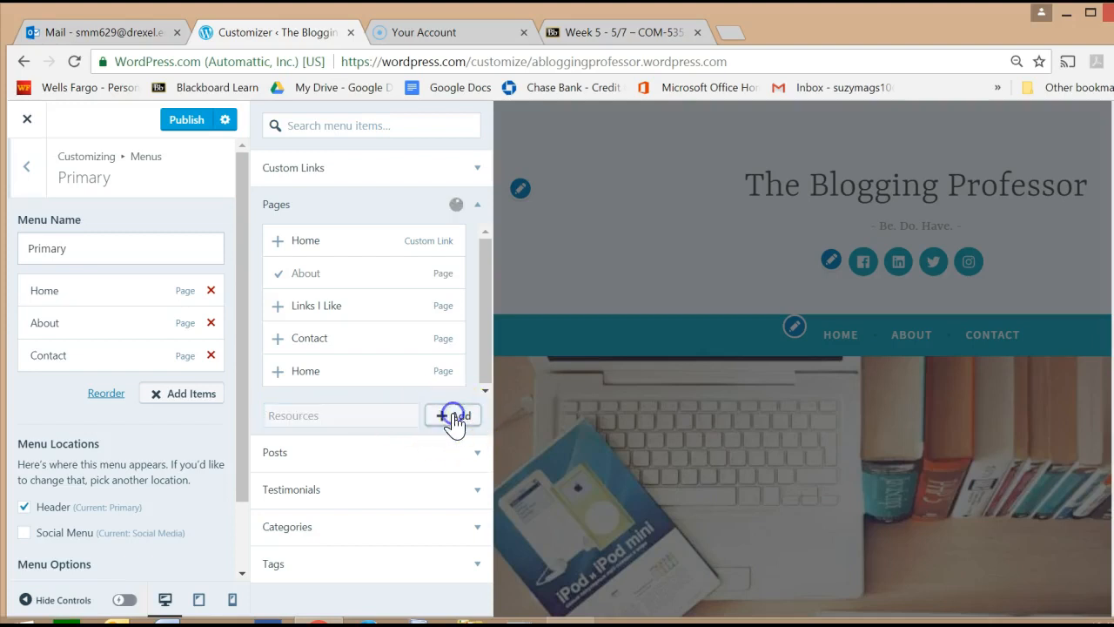
drag(52, 356, 35, 388)
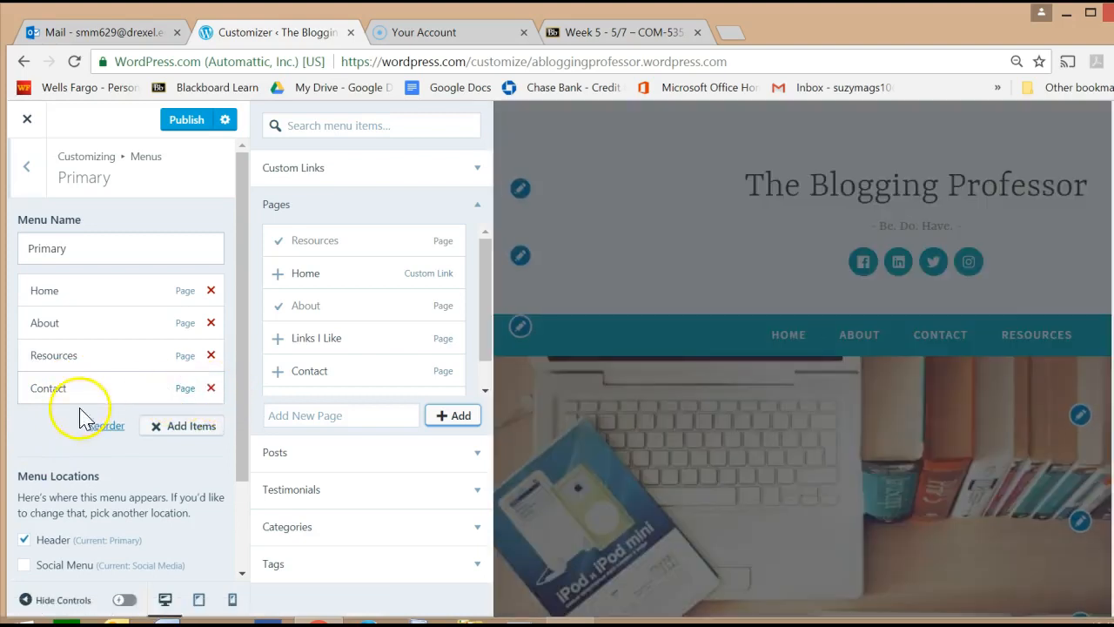
- Remove Contact from the Primary menu and publish the menu changes
click(211, 389)
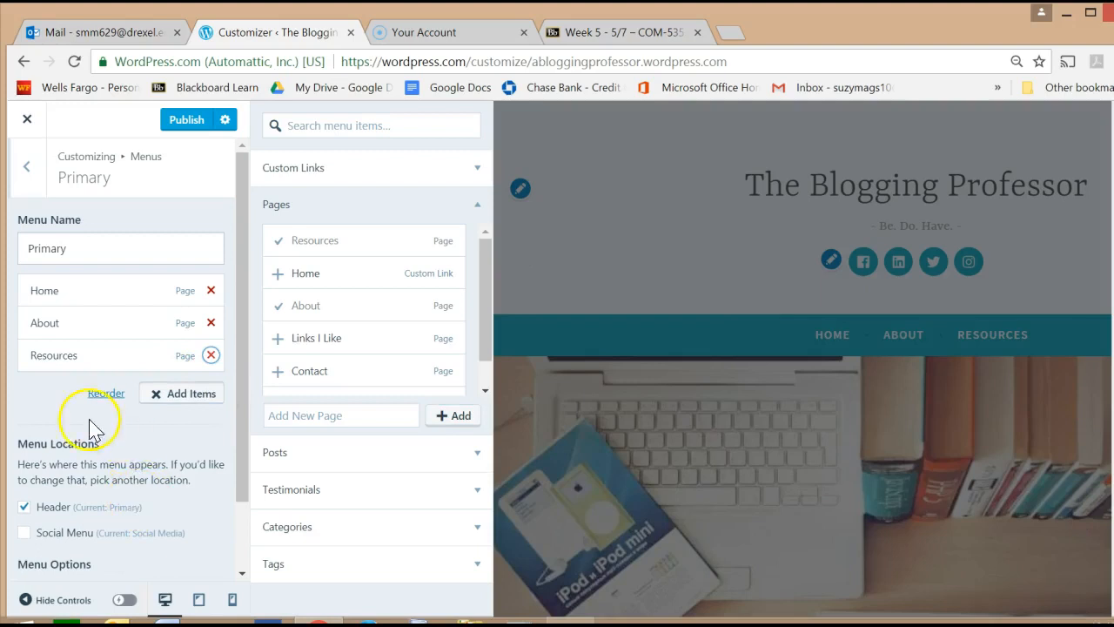
click(161, 609)
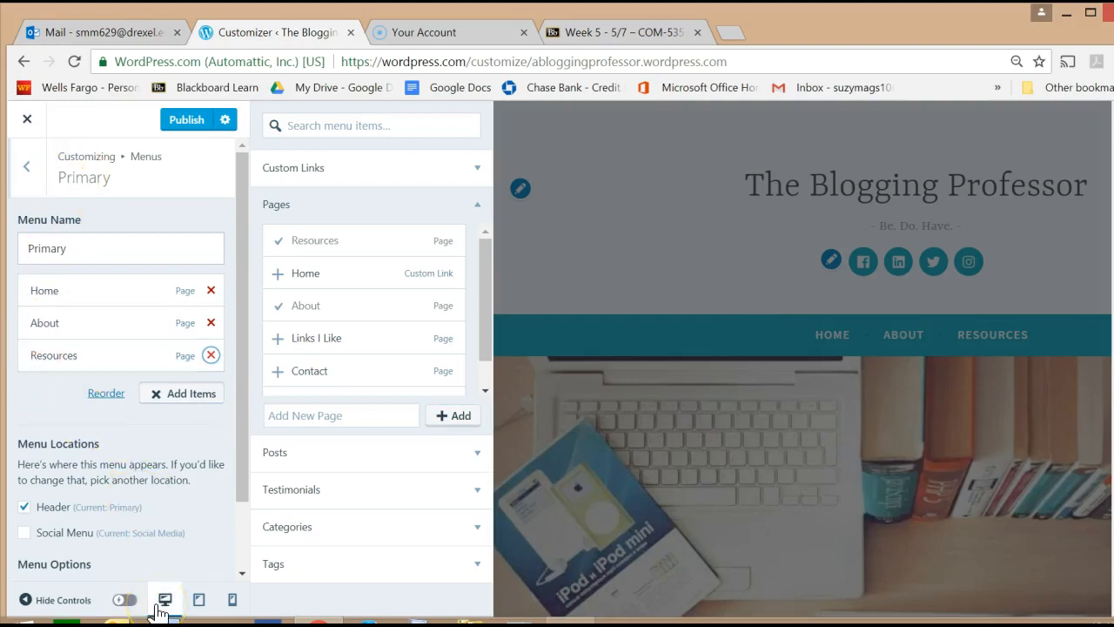
click(70, 341)
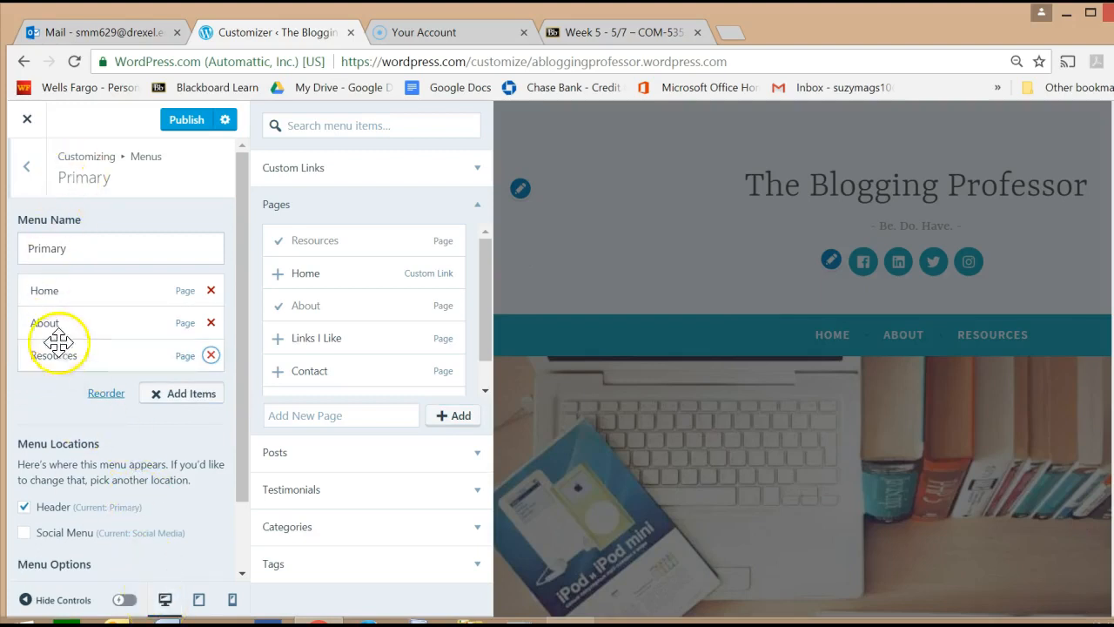
click(186, 119)
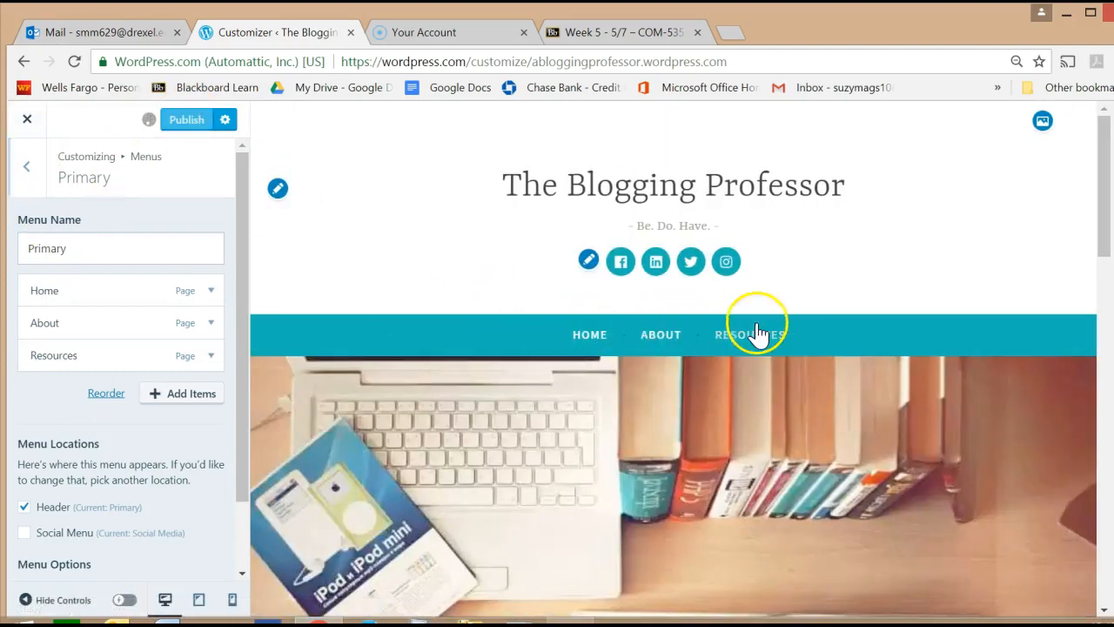
- Check the About page in the customizer preview, then leave the customizer and return to the site view
click(678, 344)
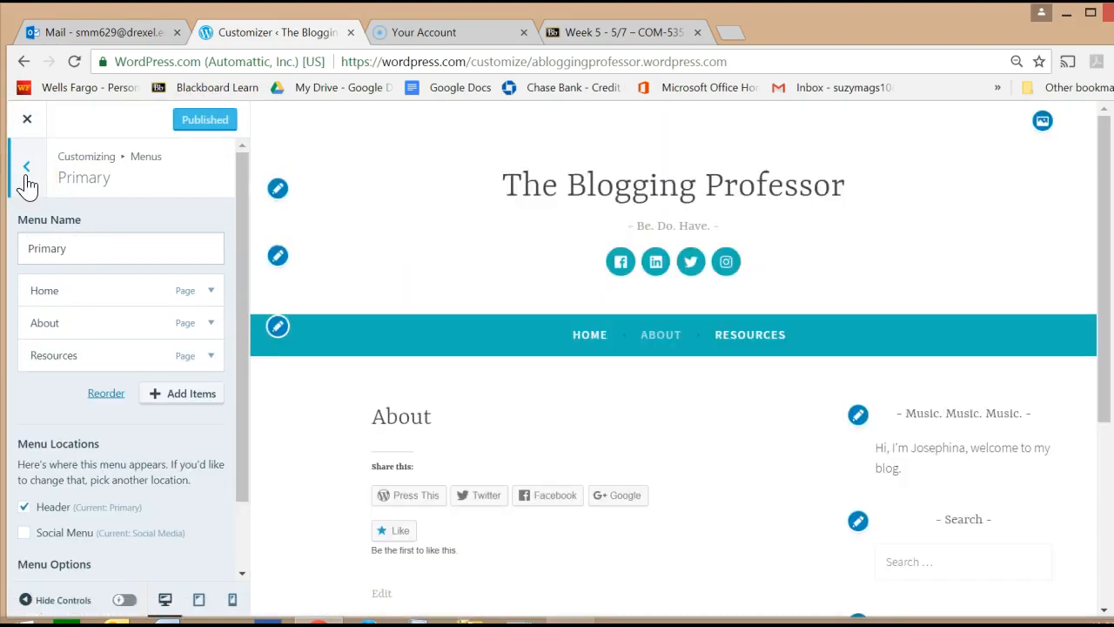
click(25, 177)
click(33, 120)
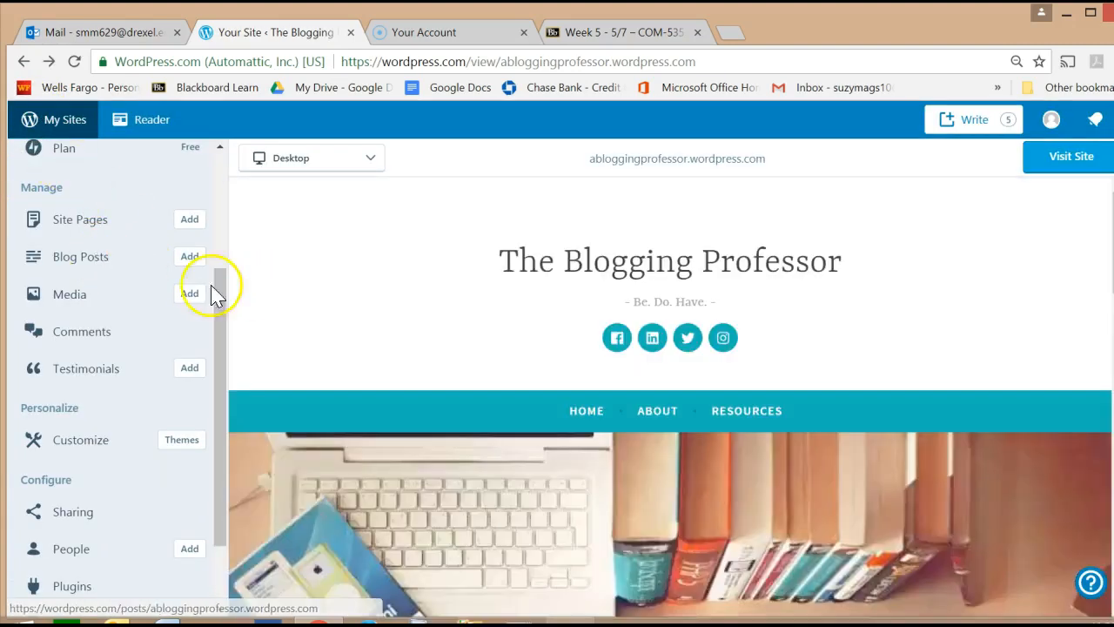
- View the About page from the site's navigation bar and look over its content and sidebar
click(664, 411)
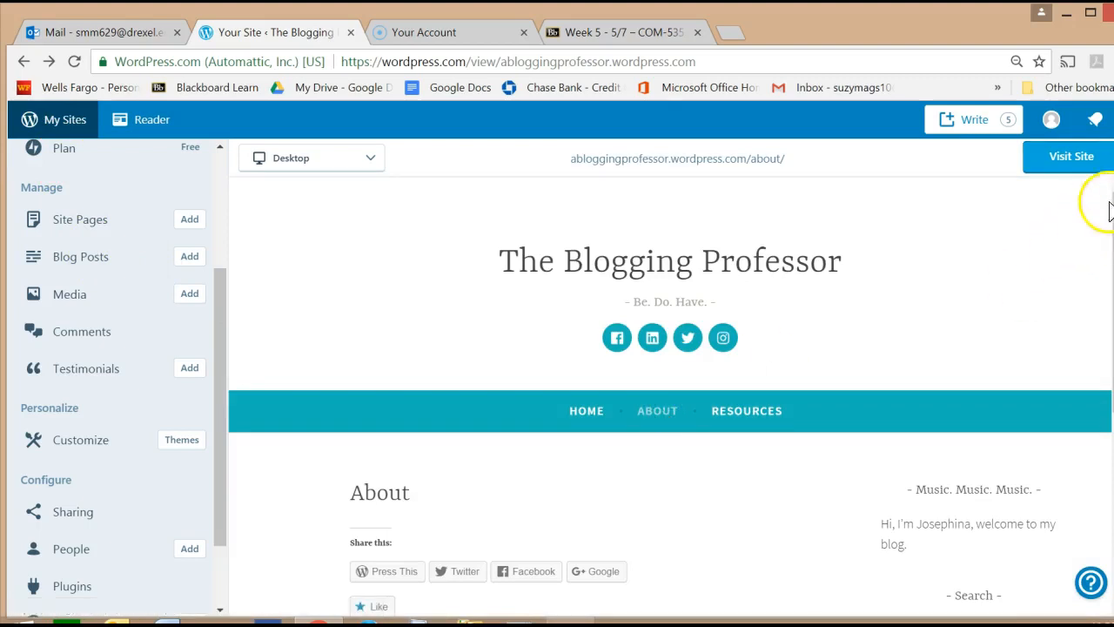
scroll(542, 523, down, 3)
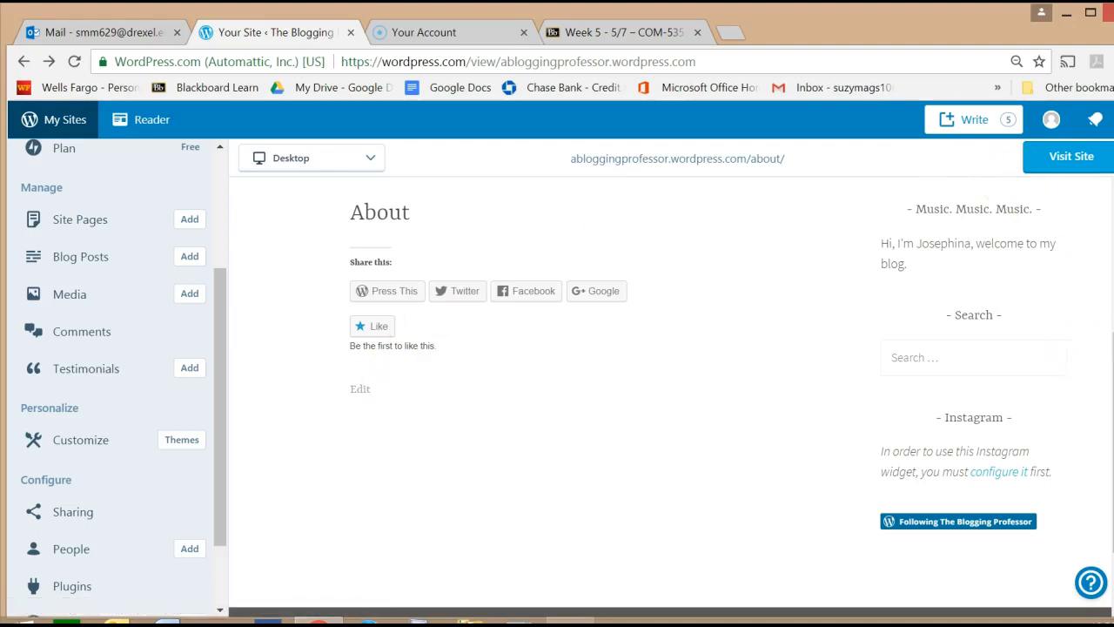
scroll(1108, 261, up, 2)
- Open the published About page from the list of site pages for editing, with the cursor in its empty body
click(60, 224)
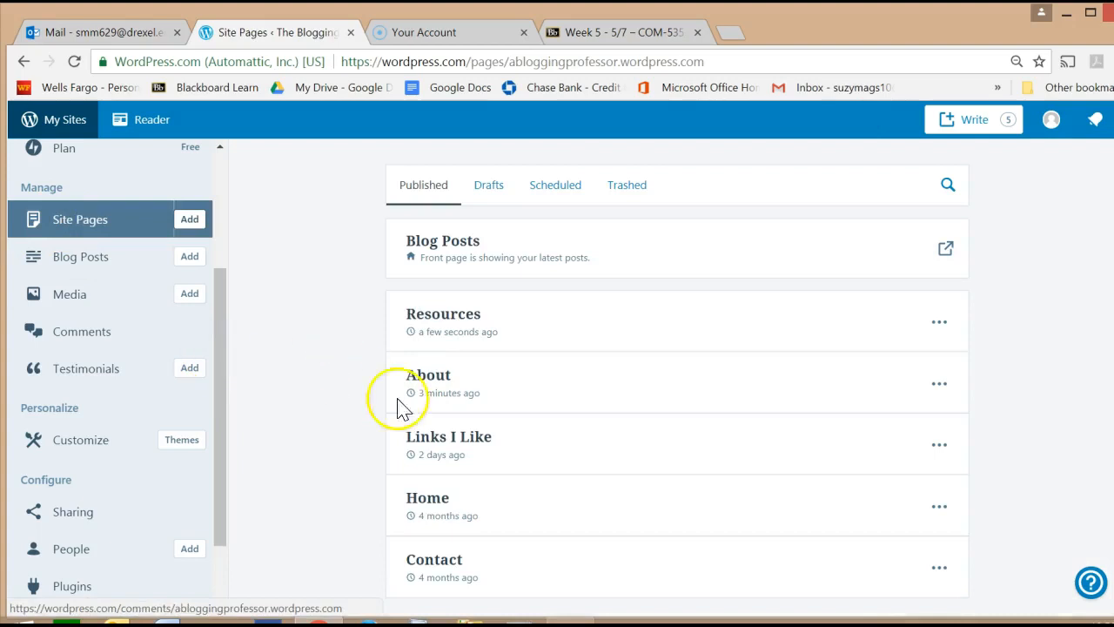
click(427, 383)
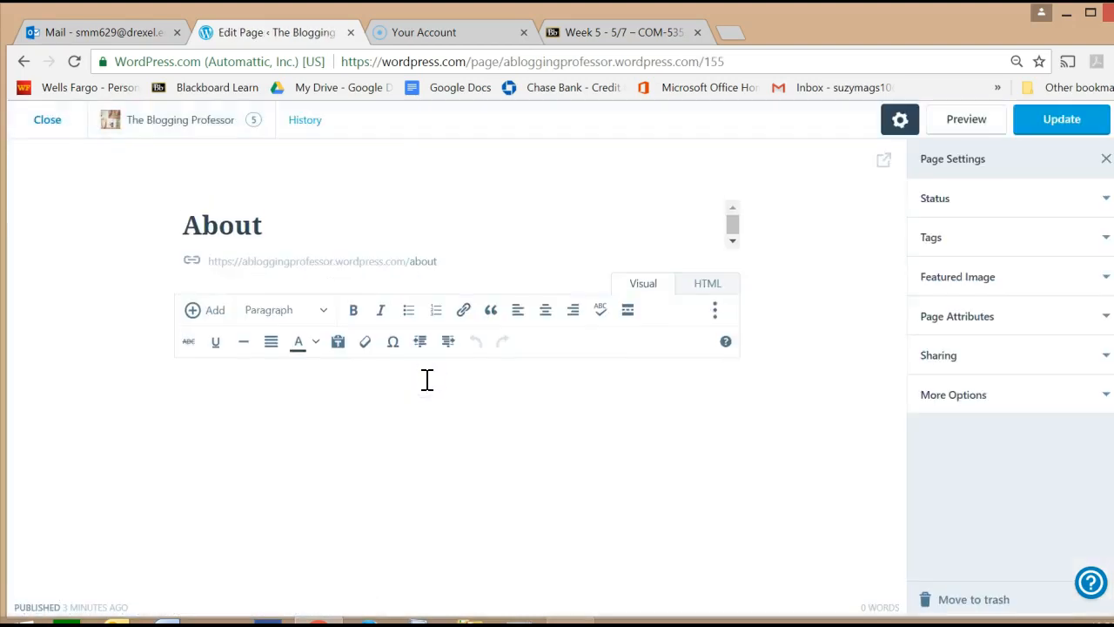
click(385, 428)
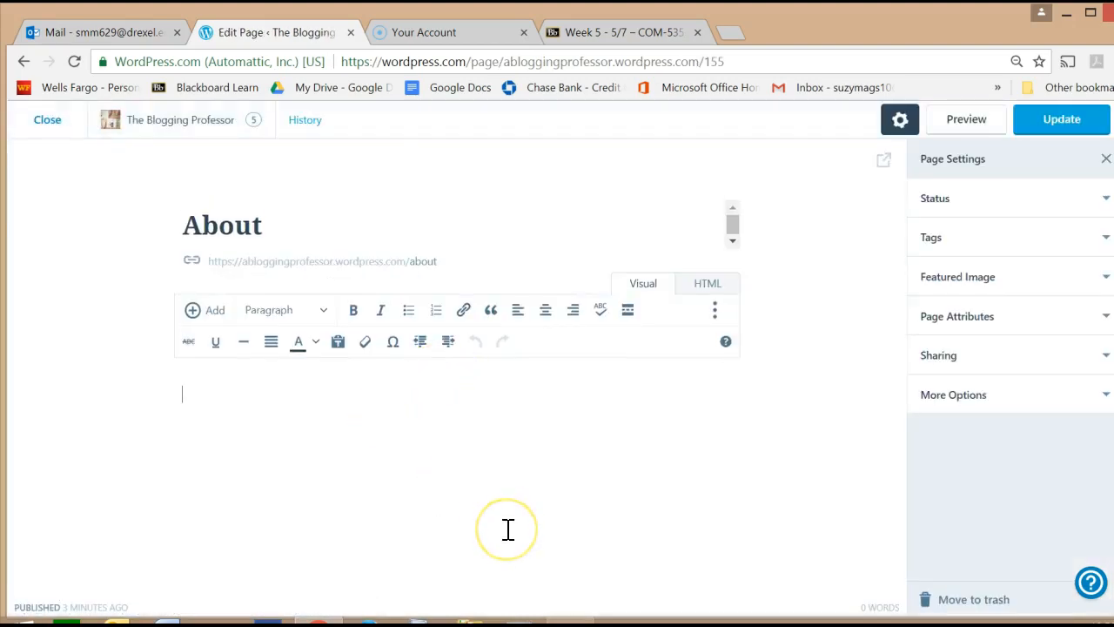